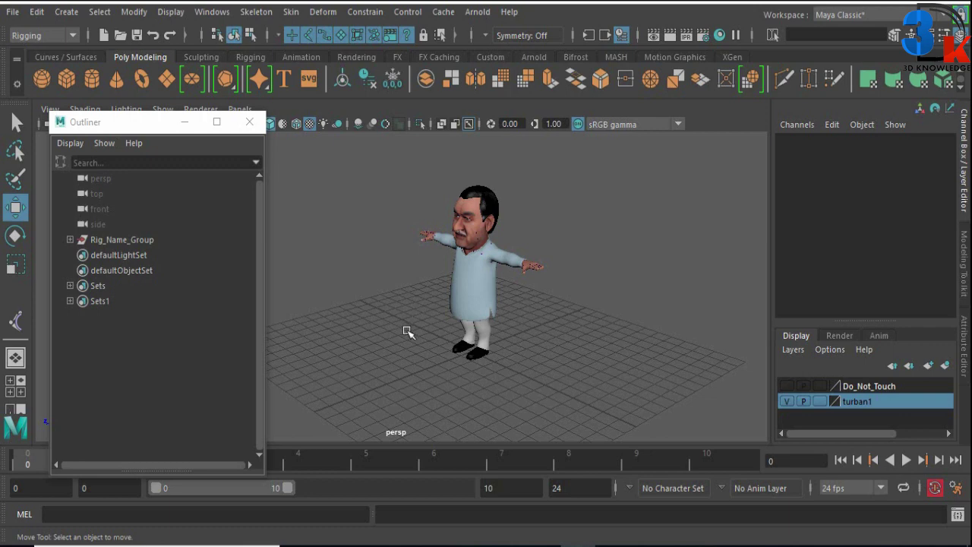
Open Maya's Create menu to reach the Cameras submenu.
left_click(66, 11)
mouse_move(91, 112)
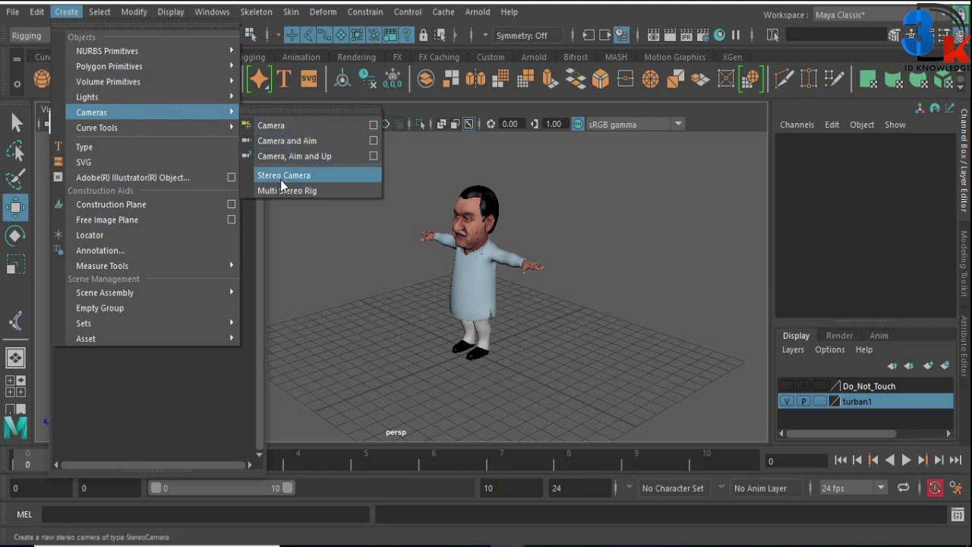
Create camera1 at the origin, move the Outliner aside, and switch to the four-view layout.
left_click(291, 133)
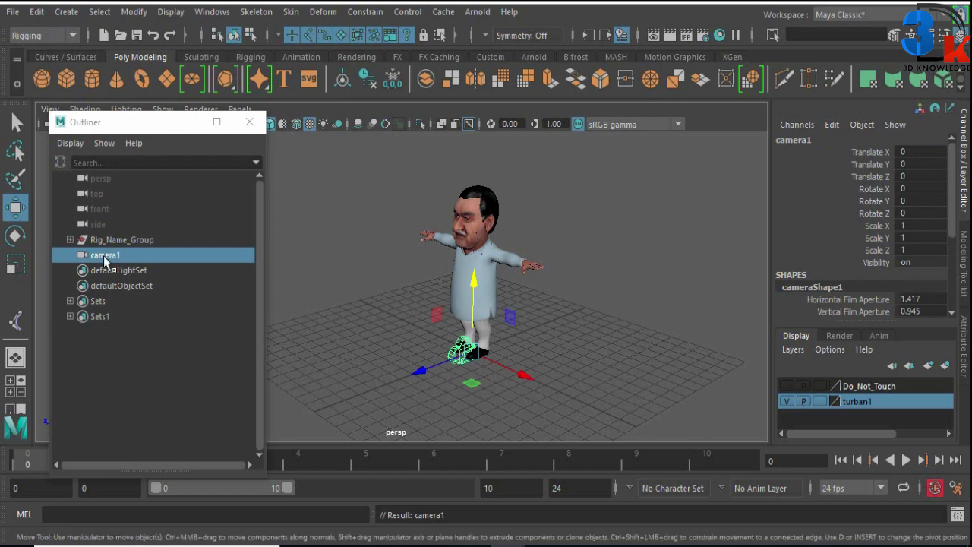
mouse_move(501, 357)
right_mouse_down("alt")
mouse_move(665, 377)
mouse_move(632, 322)
right_mouse_up("alt")
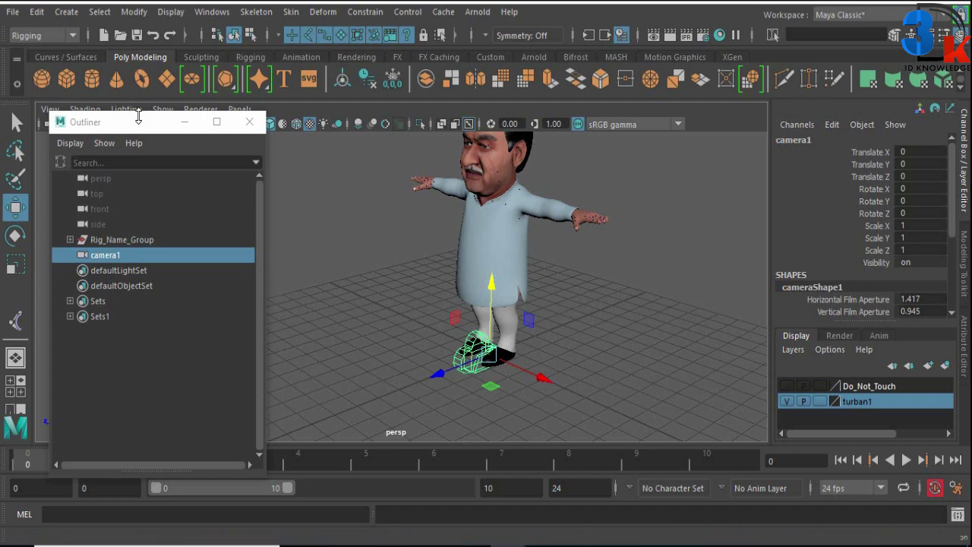
left_click_drag(139, 127, 105, 158)
key("space")
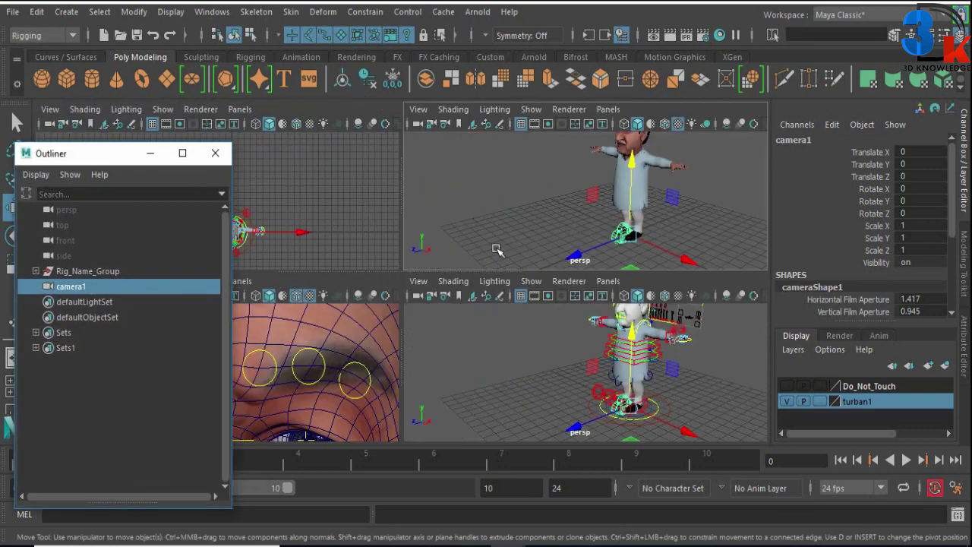
Orbit the perspective view around the character and bring up the lower-right pane's Panels menu.
left_click(607, 110)
left_click(240, 109)
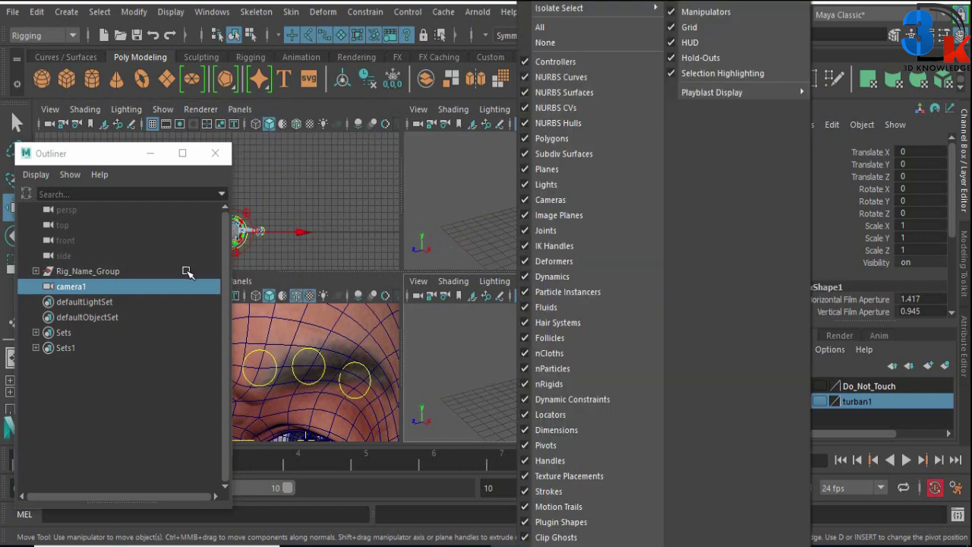
left_click(240, 281)
left_click_drag(535, 207, 513, 206, "alt")
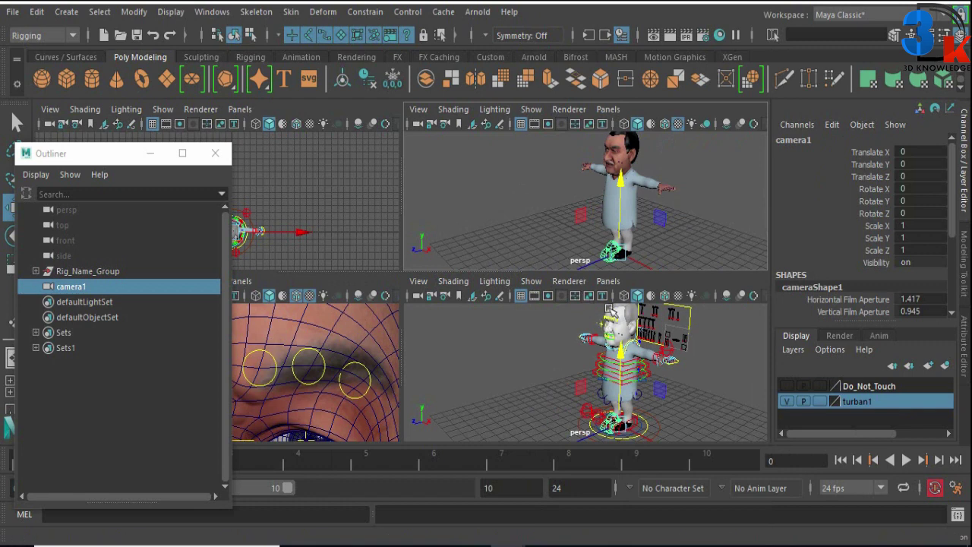
left_click(607, 282)
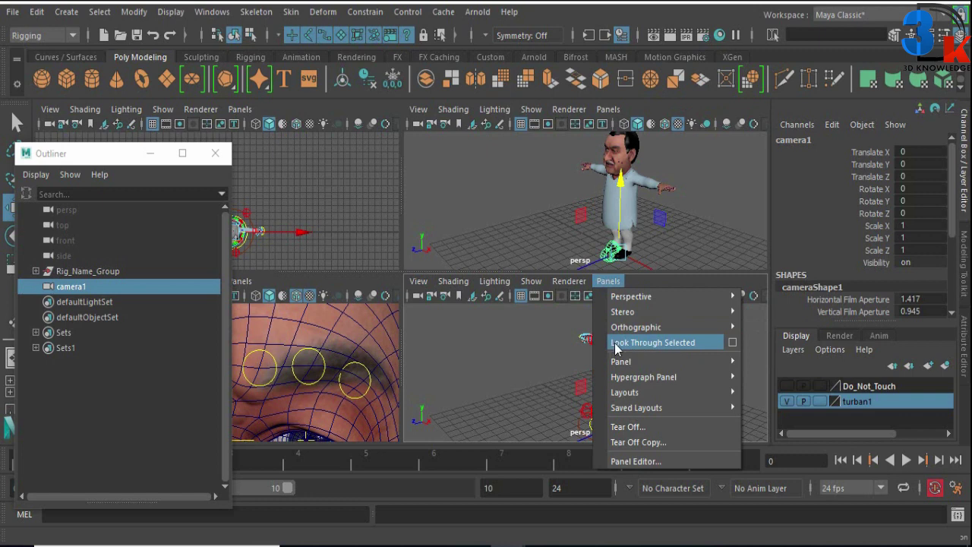
Set the lower-right pane to look through camera1, then tumble the perspective view down to the feet.
left_click(677, 342)
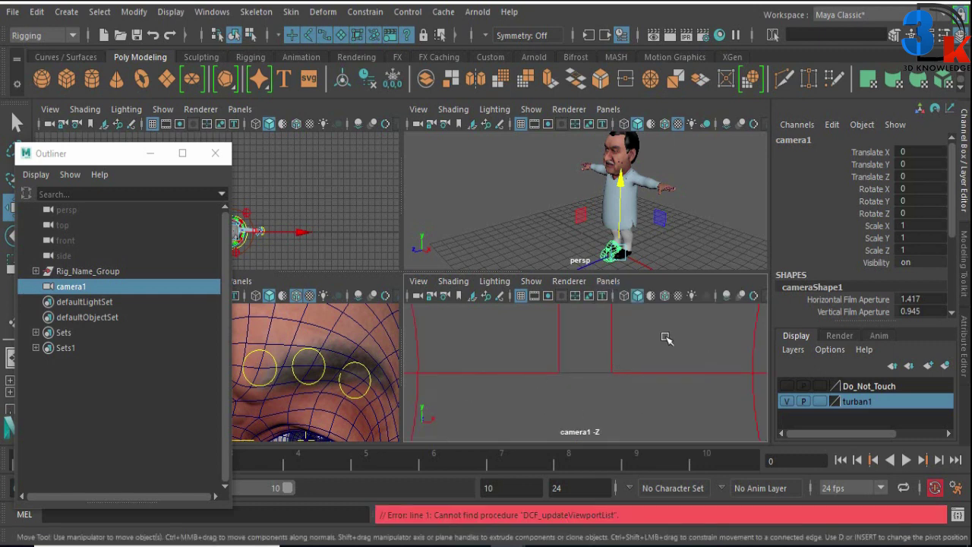
mouse_move(687, 221)
left_mouse_down("alt")
mouse_move(618, 216)
mouse_move(582, 187)
left_mouse_up("alt")
middle_click_drag(581, 187, 505, 218, "alt")
right_click_drag(505, 218, 582, 217, "alt")
mouse_move(582, 217)
left_mouse_down("alt")
mouse_move(622, 234)
mouse_move(518, 202)
left_mouse_up("alt")
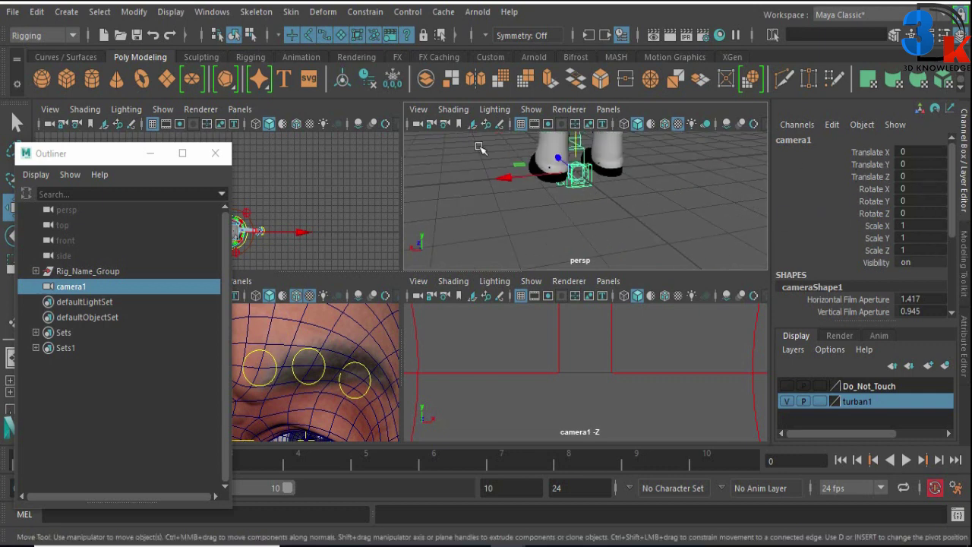
left_click(42, 78)
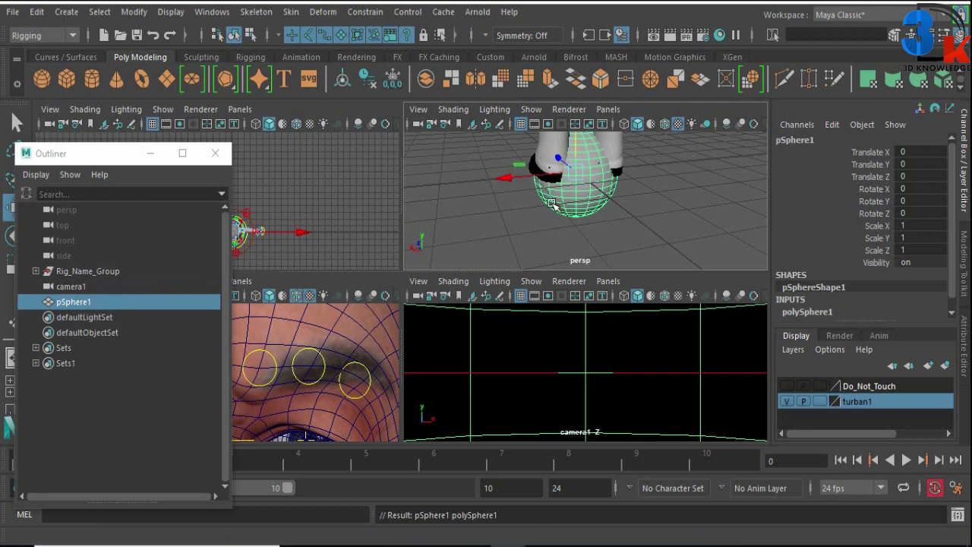
left_click_drag(566, 218, 558, 170, "alt")
right_click_drag(558, 170, 594, 200, "alt")
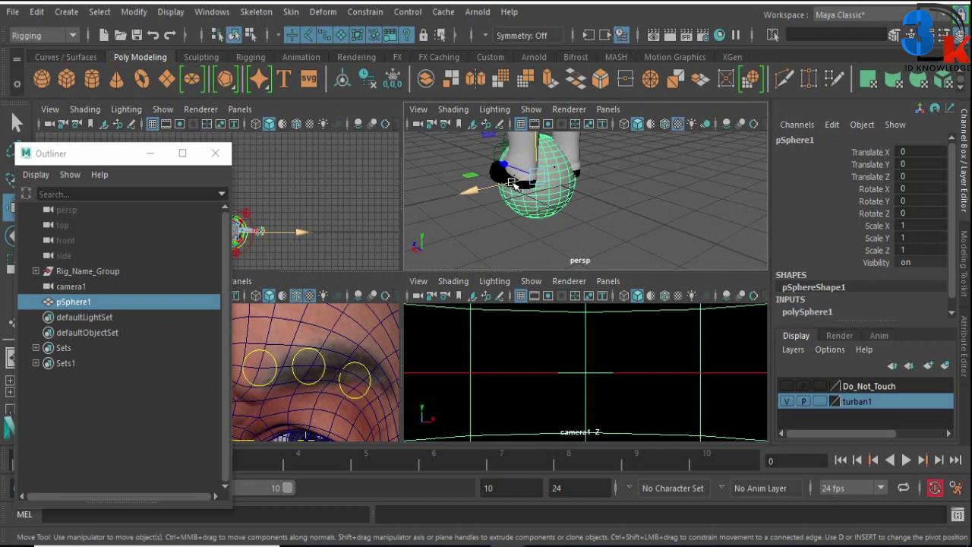
mouse_move(506, 166)
left_mouse_down()
mouse_move(598, 208)
mouse_move(568, 214)
mouse_move(537, 180)
left_mouse_up()
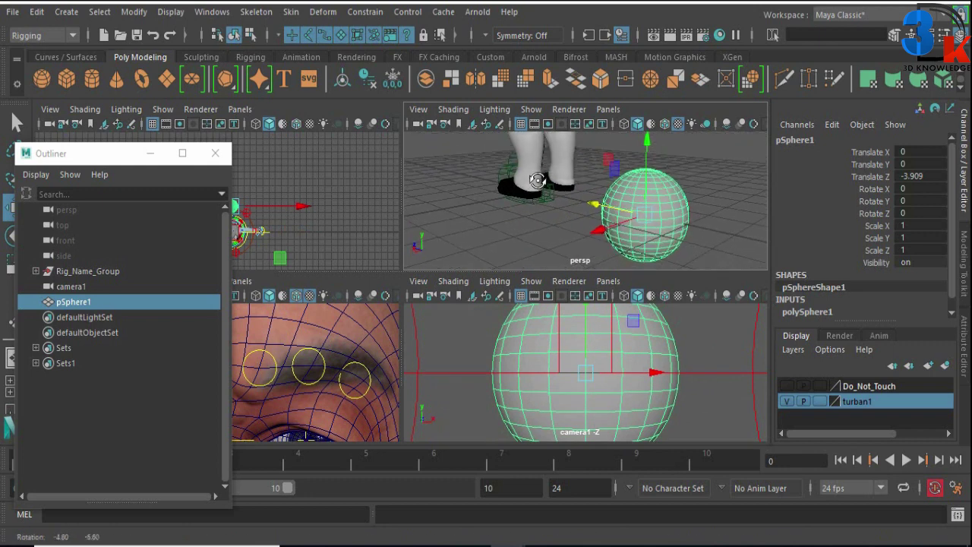
mouse_move(591, 205)
left_mouse_down()
mouse_move(636, 210)
mouse_move(687, 255)
mouse_move(678, 259)
left_mouse_up()
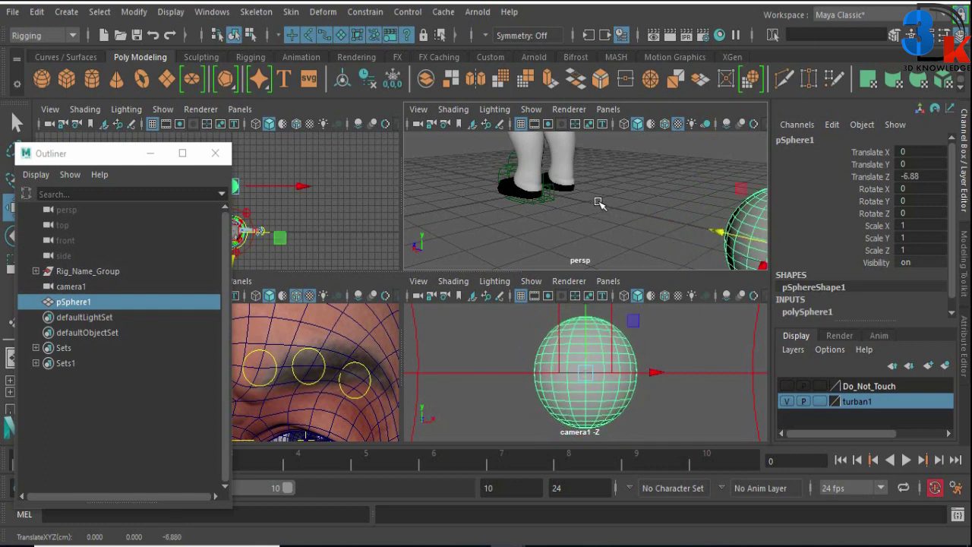
key("Delete")
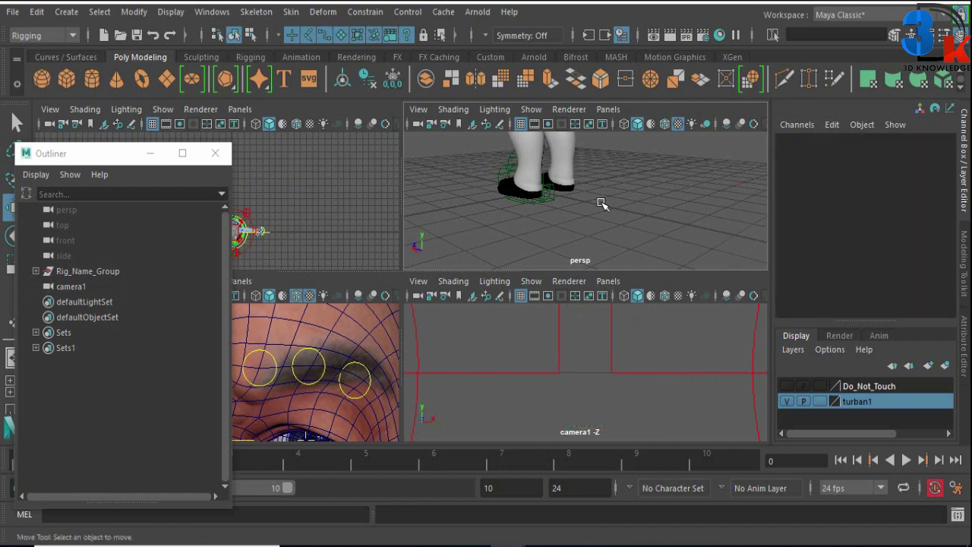
Select camera1 and make the lower-right pane look through it.
left_click(501, 172)
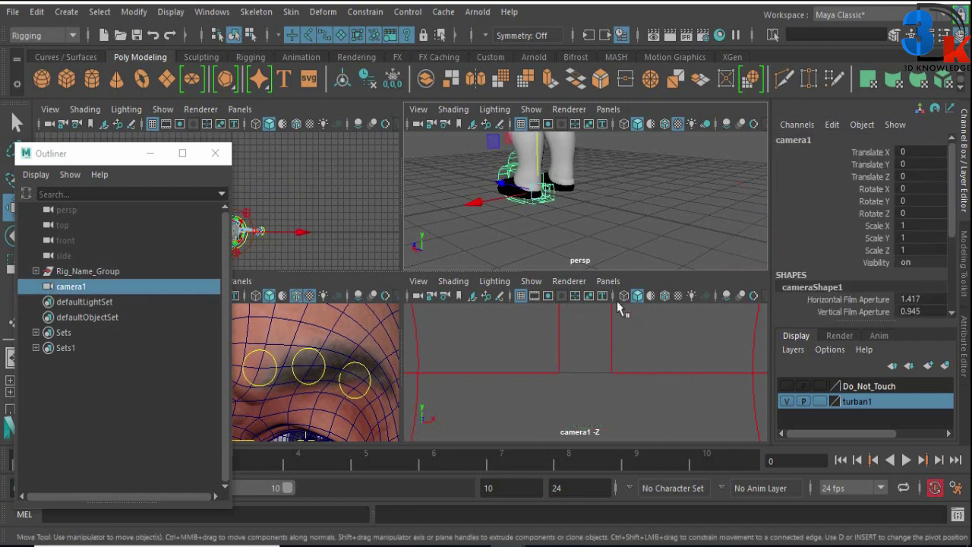
left_click(608, 281)
left_click(636, 344)
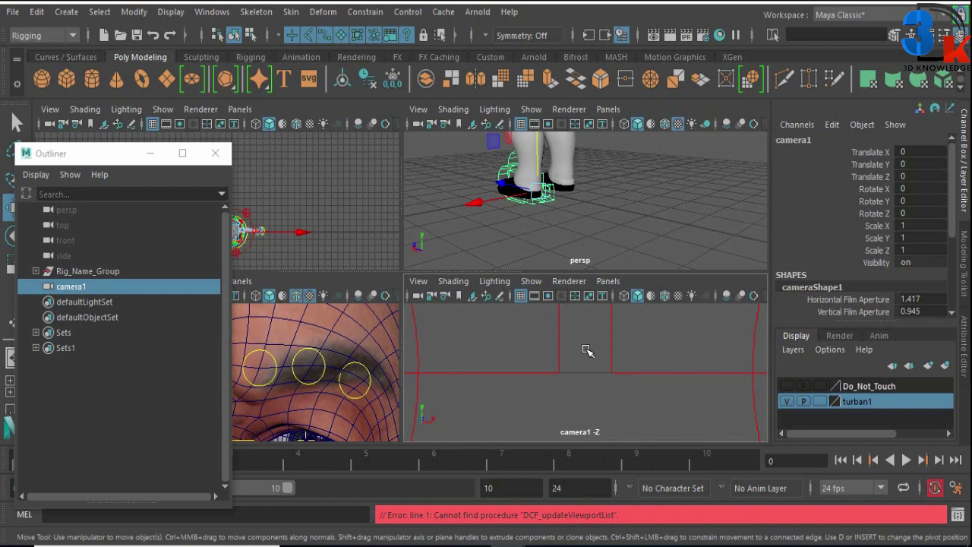
Dolly camera1 out to Translate Z 27.966 so it takes in the legs and body.
scroll(587, 350, "down", 3)
scroll(587, 350, "down", 3)
scroll(587, 351, "down", 2)
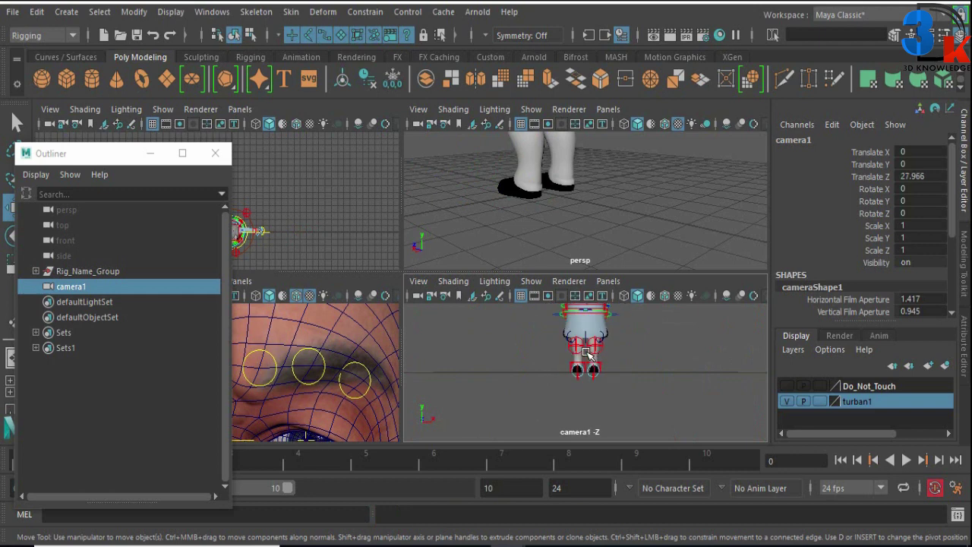
scroll(587, 350, "up", 3)
scroll(587, 350, "down", 2)
scroll(587, 351, "up", 2)
scroll(587, 350, "down", 1)
scroll(587, 352, "down", 3)
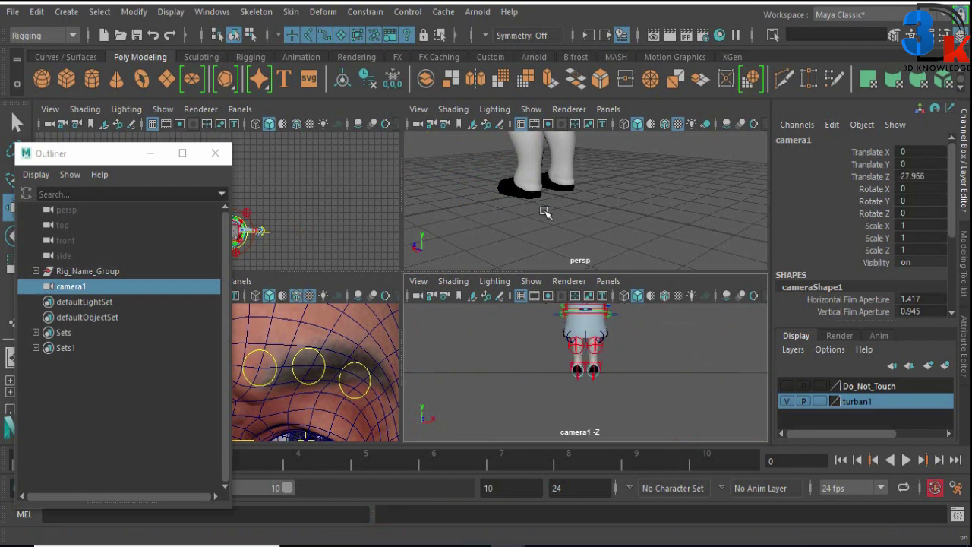
scroll(542, 210, "down", 3)
scroll(605, 231, "down", 2)
scroll(605, 232, "up", 2)
scroll(612, 356, "up", 1)
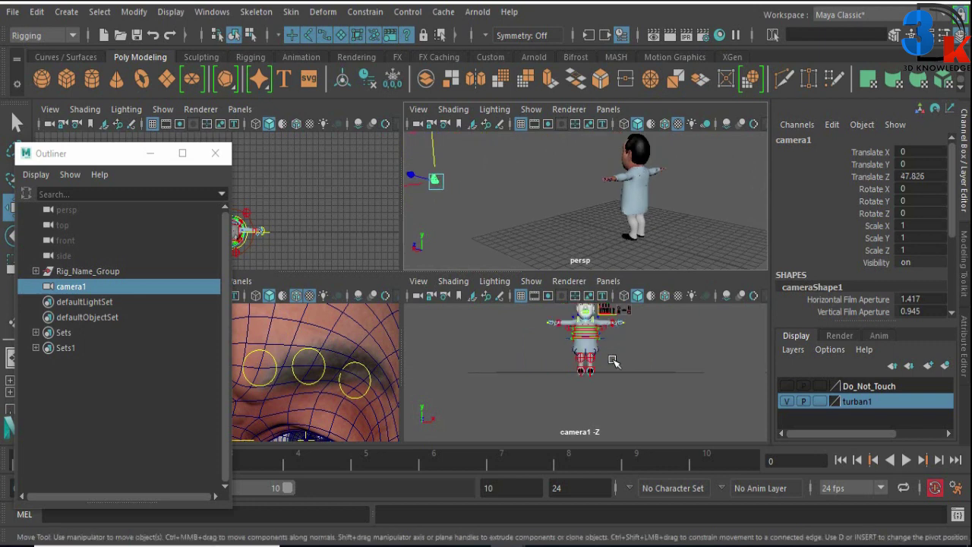
scroll(614, 362, "up", 1)
scroll(613, 362, "down", 1)
scroll(613, 362, "up", 1)
scroll(614, 362, "down", 1)
left_click(608, 281)
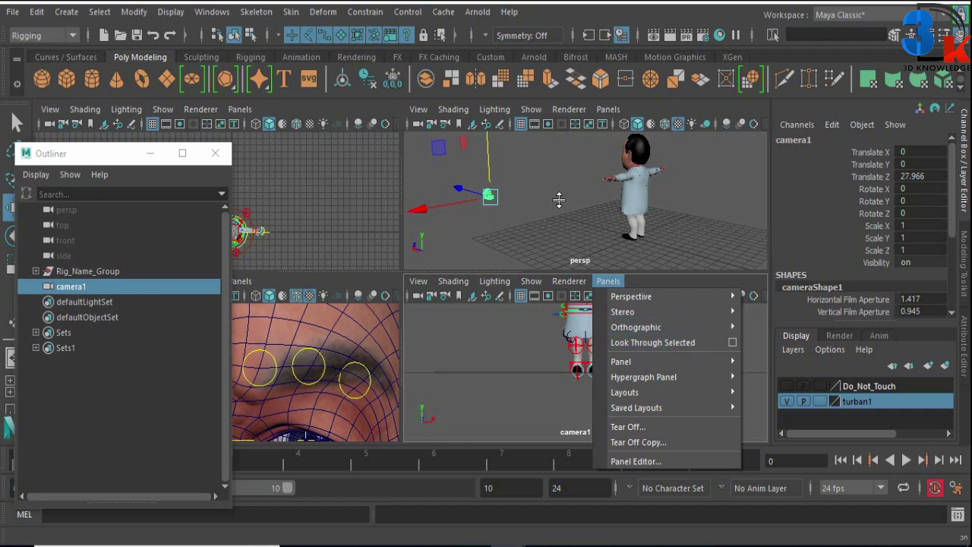
Restore camera1's earlier framing, then tumble and dolly it onto the character's head and torso.
left_click(681, 343)
key("ctrl+z")
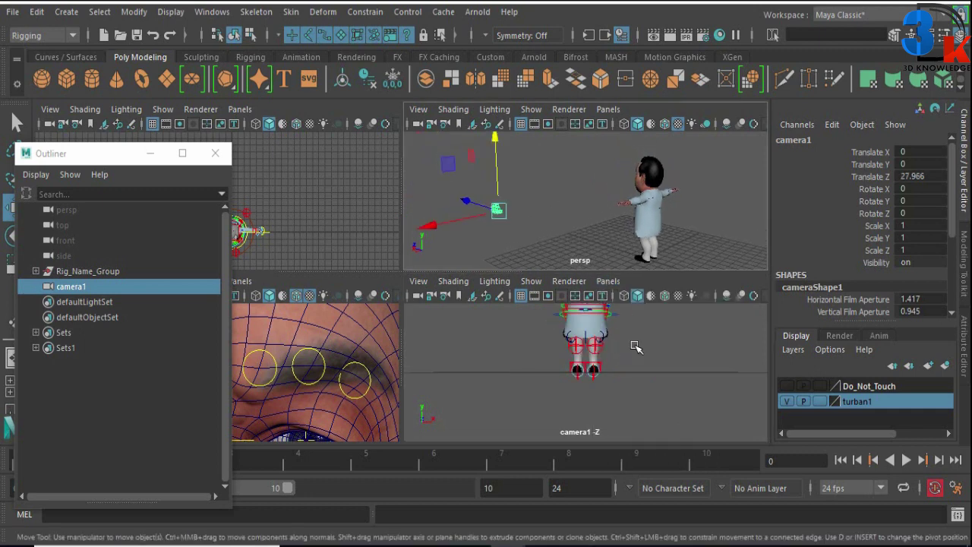
key("ctrl+z")
left_click_drag(580, 201, 591, 207, "alt")
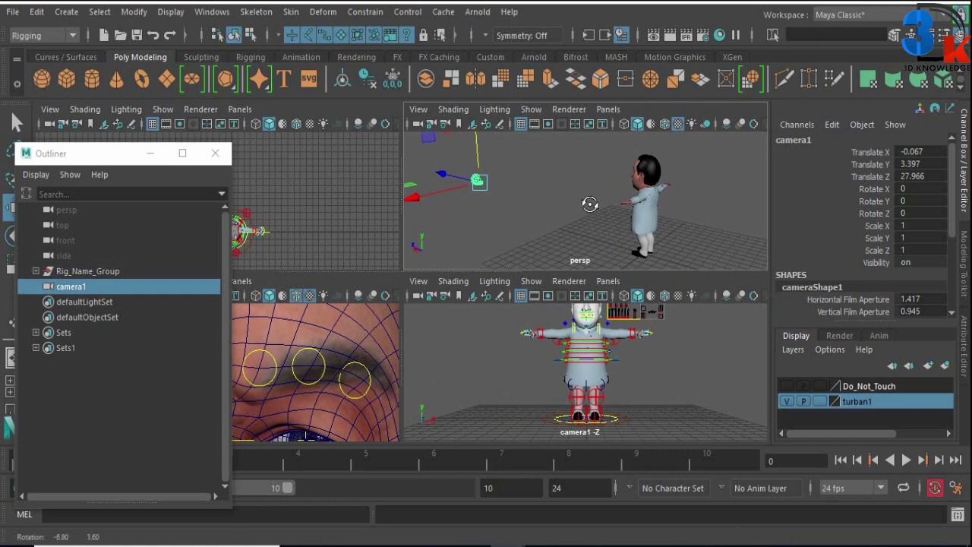
mouse_move(570, 207)
left_mouse_down("alt")
mouse_move(577, 191)
mouse_move(527, 210)
mouse_move(572, 213)
left_mouse_up("alt")
middle_click(624, 359, "alt")
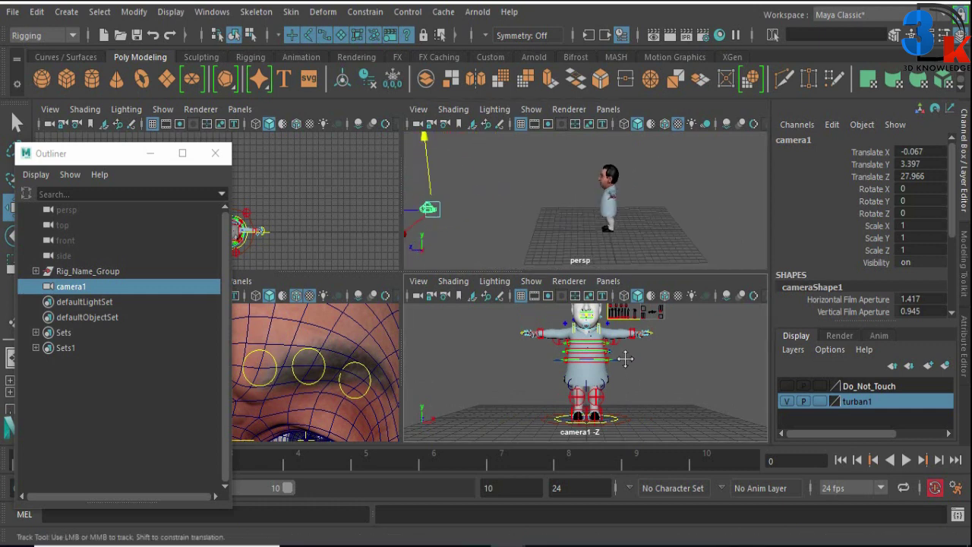
left_click_drag(624, 359, 644, 378, "alt")
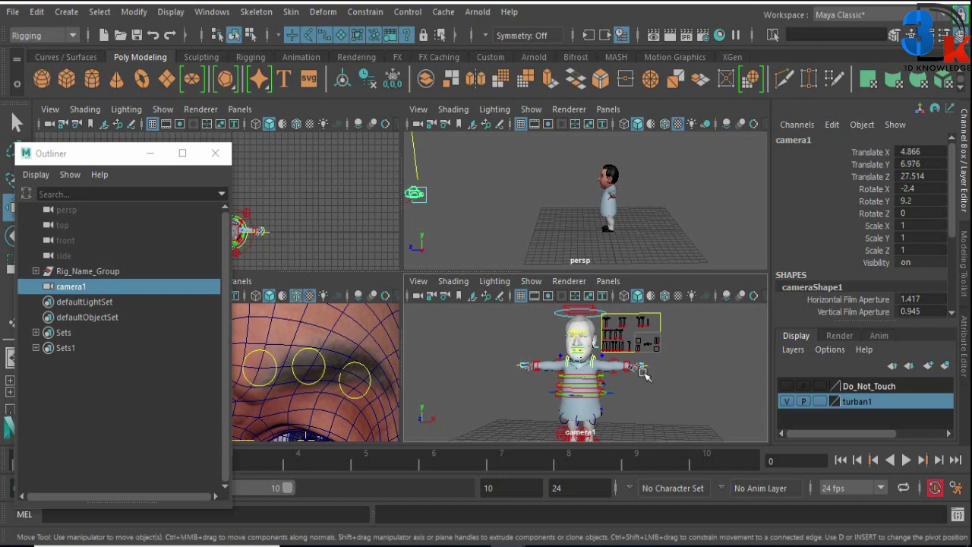
left_click(608, 281)
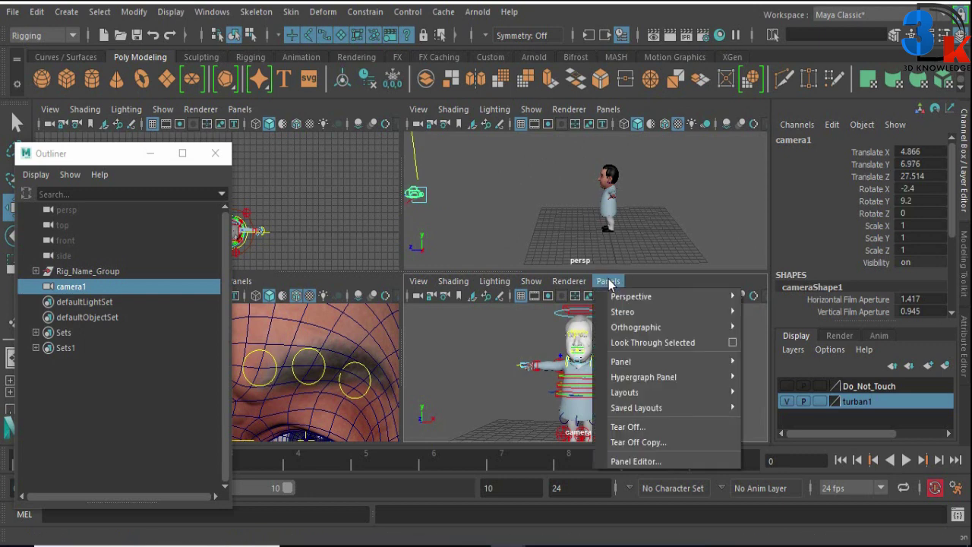
left_click(502, 368)
mouse_move(496, 397)
left_mouse_down("alt")
mouse_move(581, 385)
mouse_move(664, 394)
left_mouse_up("alt")
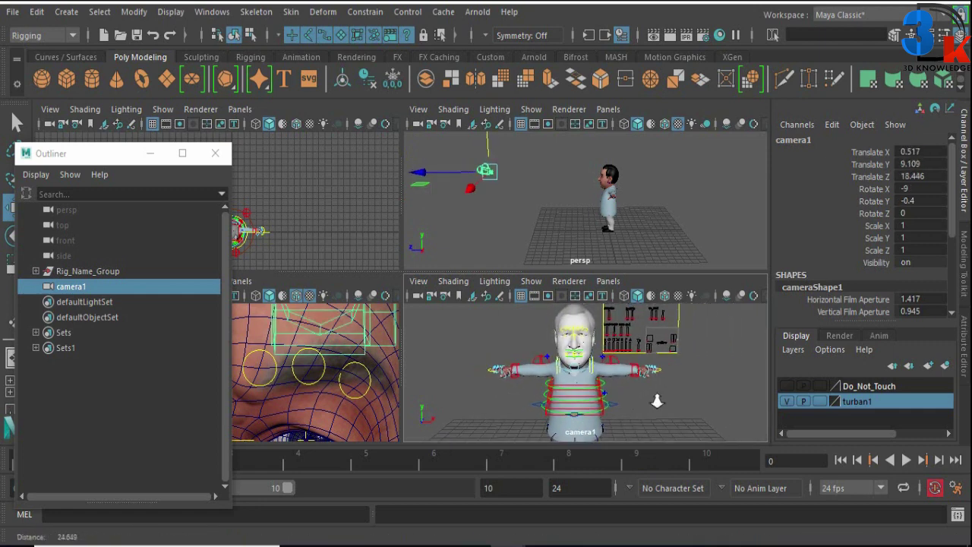
scroll(664, 394, "up", 2)
scroll(674, 408, "up", 2)
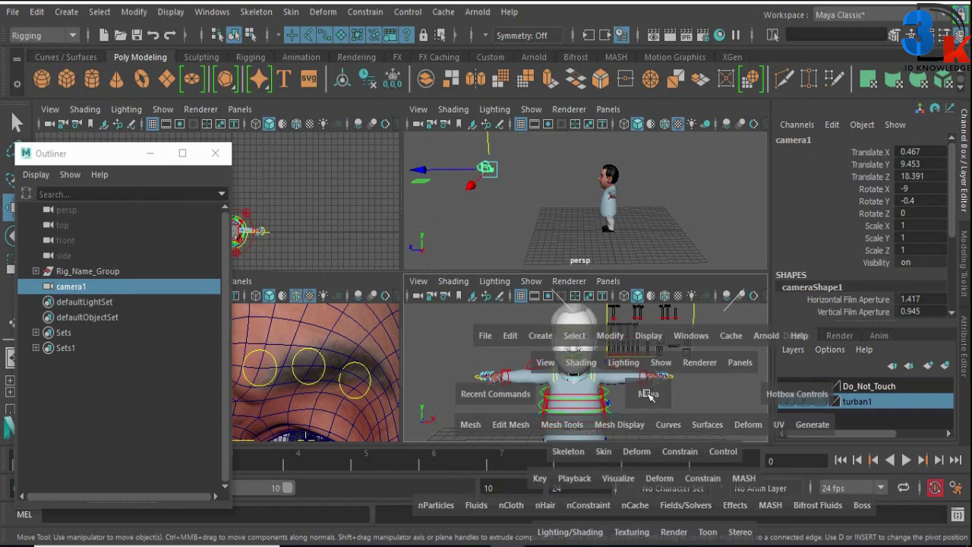
Maximize the camera1 view with textured shading, hiding everything except polygons.
key("space")
key("6")
left_click(163, 108)
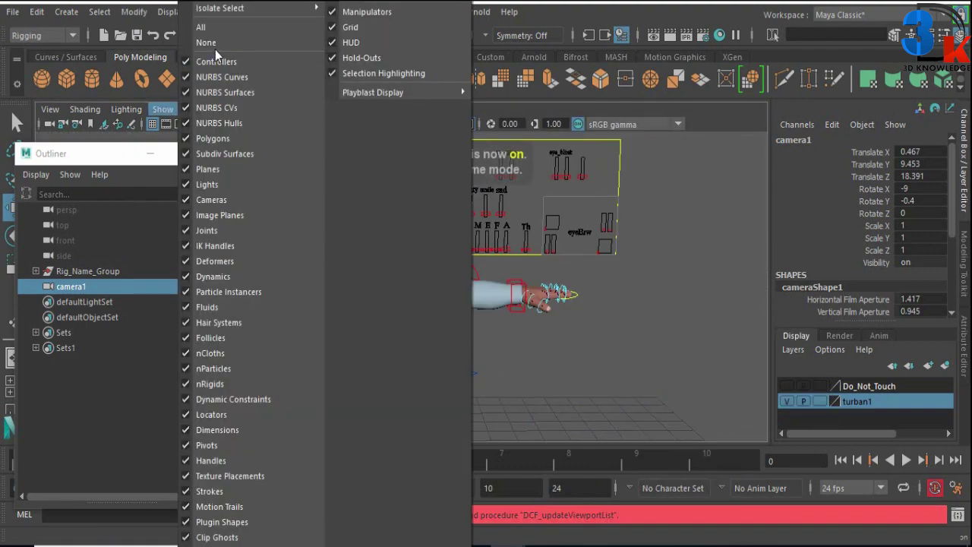
left_click(205, 42)
left_click(163, 109)
left_click(213, 138)
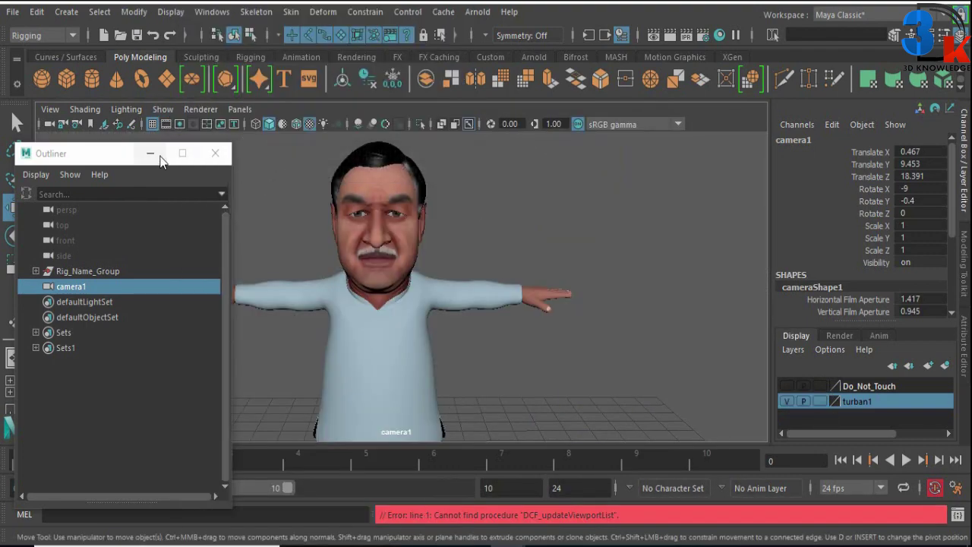
Recentre the character, minimize the Outliner, and turn on the film and 1920 x 1080 resolution gates.
middle_click_drag(476, 231, 485, 229, "alt")
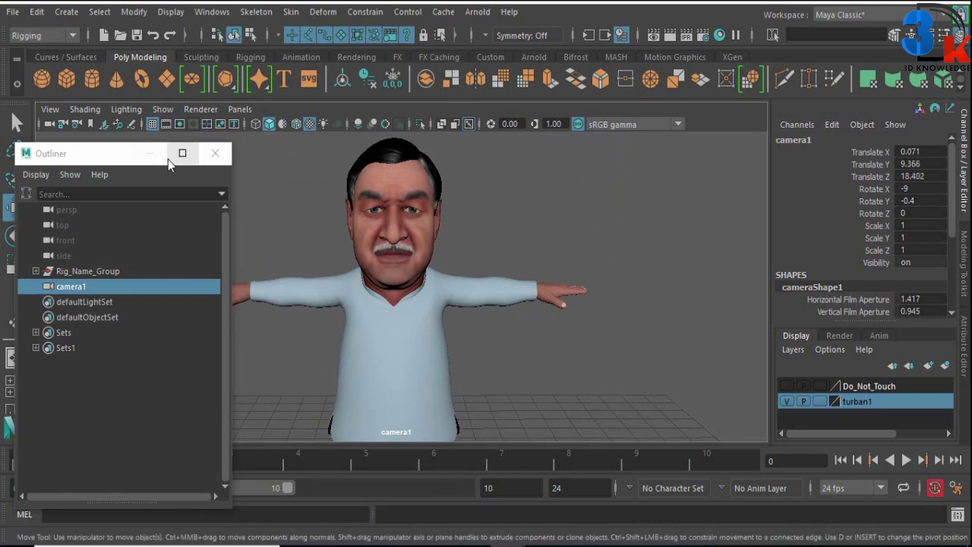
left_click(152, 153)
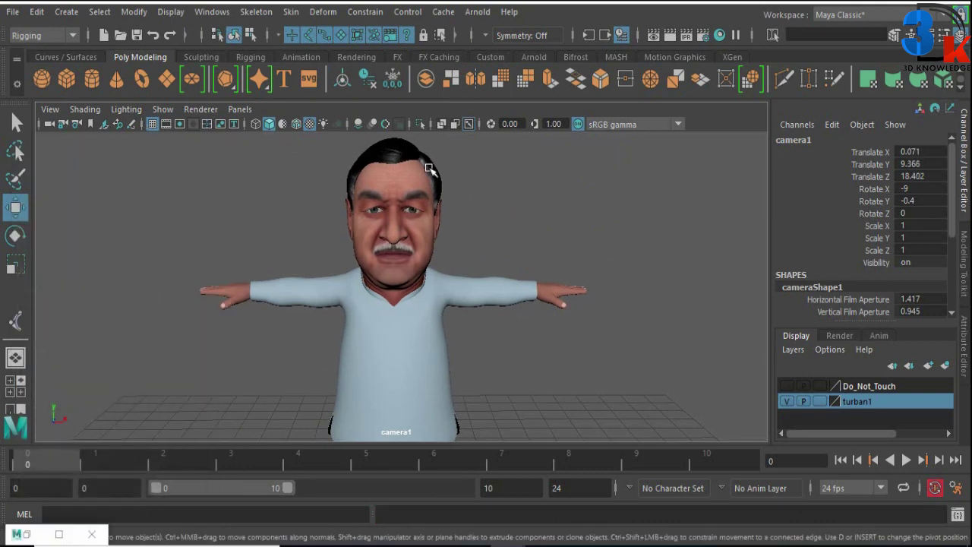
left_click(165, 126)
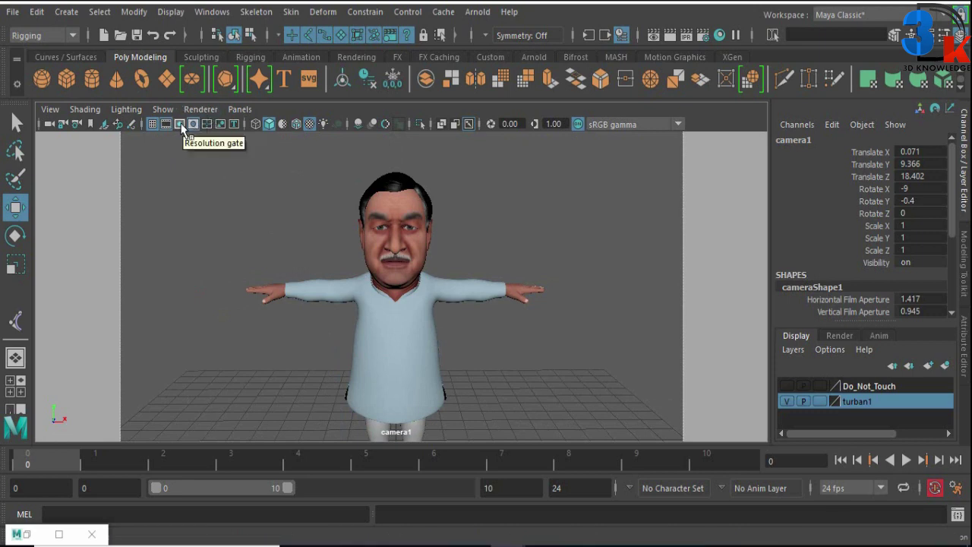
left_click(180, 124)
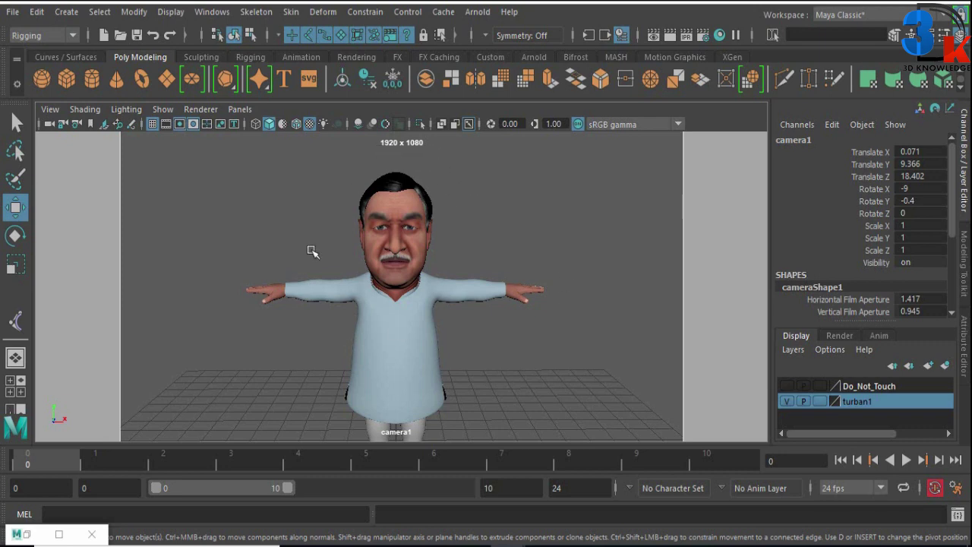
left_click(705, 40)
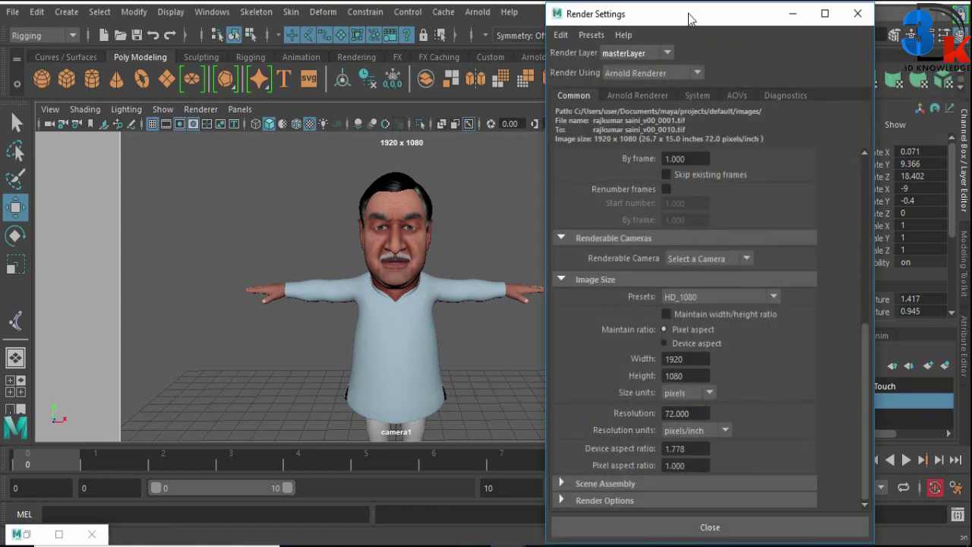
left_click(671, 358)
left_click(688, 376)
left_click(681, 359)
left_click(690, 376)
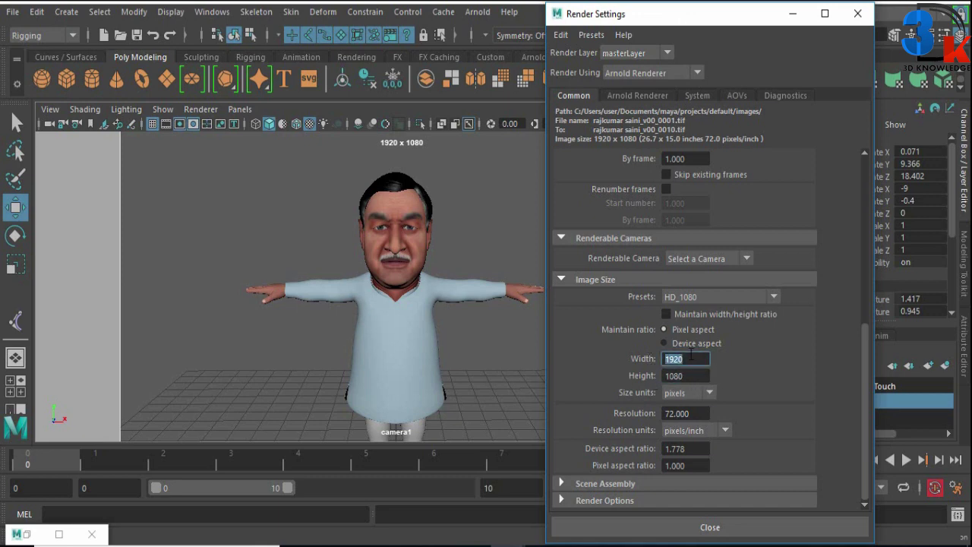
left_click(692, 297)
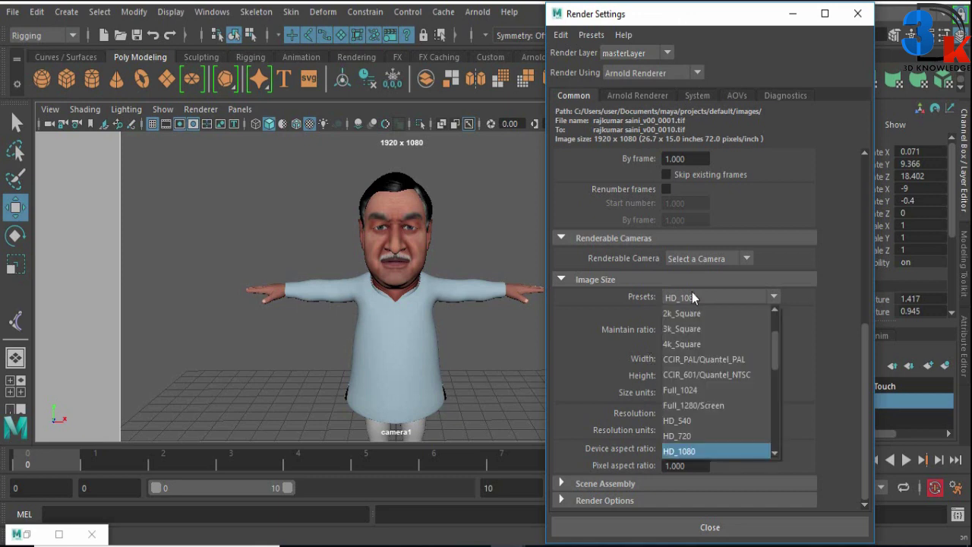
left_click(697, 440)
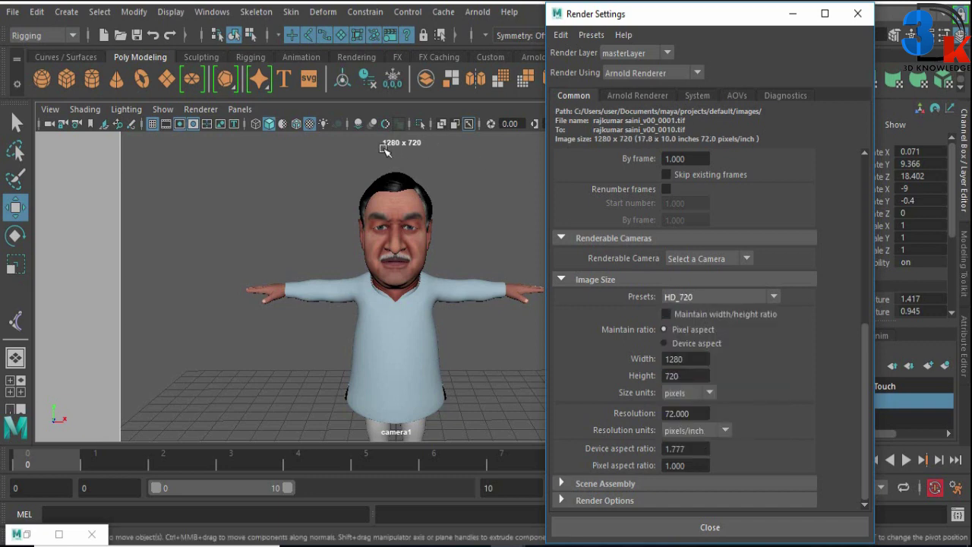
left_click(717, 296)
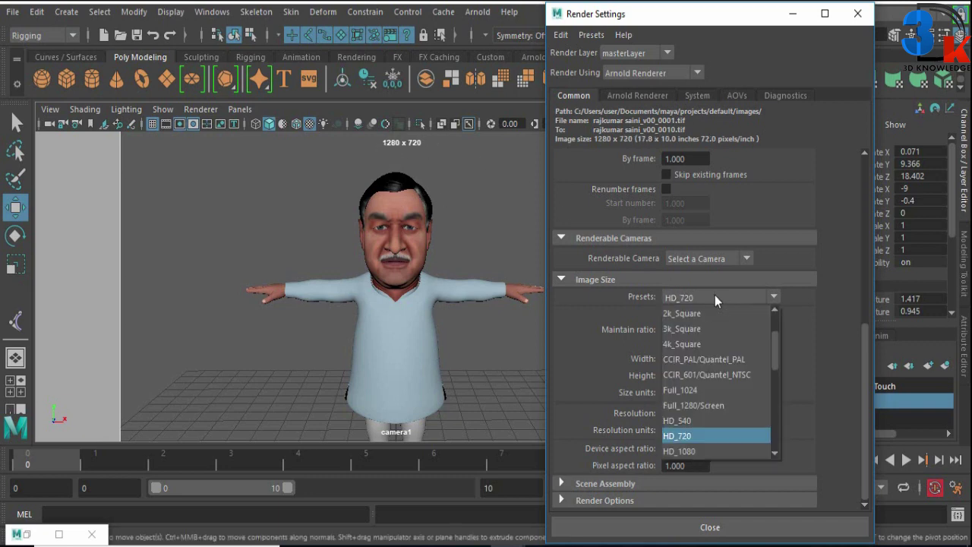
scroll(707, 403, "down", 1)
left_click(702, 405)
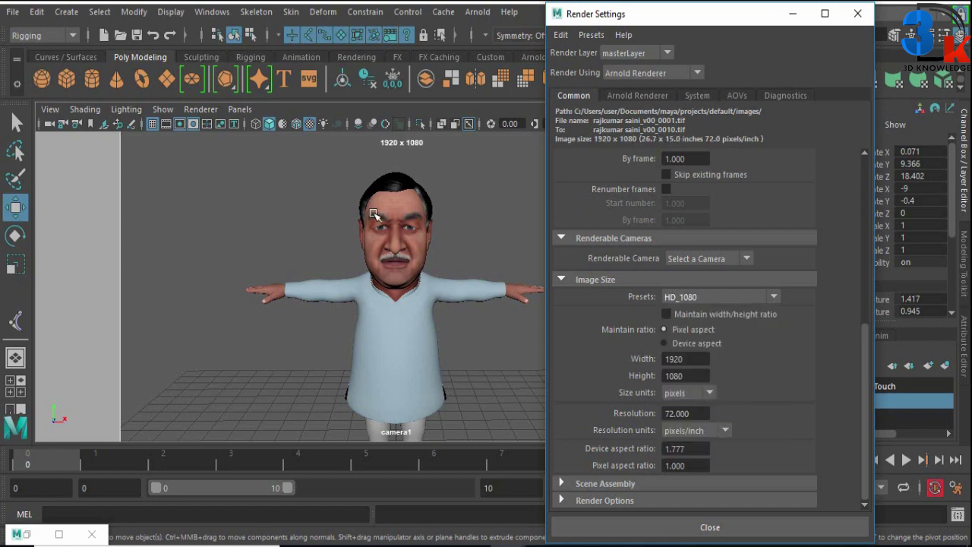
left_click(696, 297)
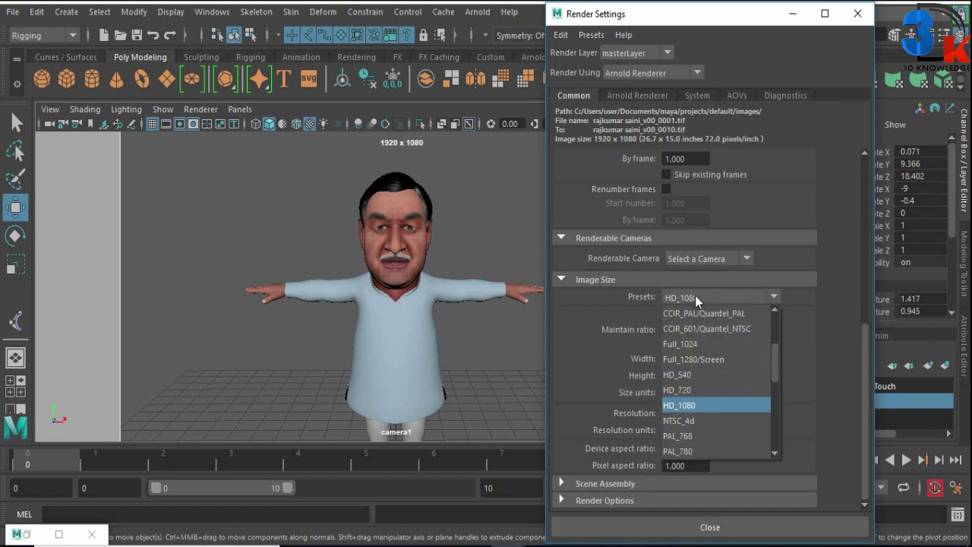
left_click(698, 404)
left_click(857, 13)
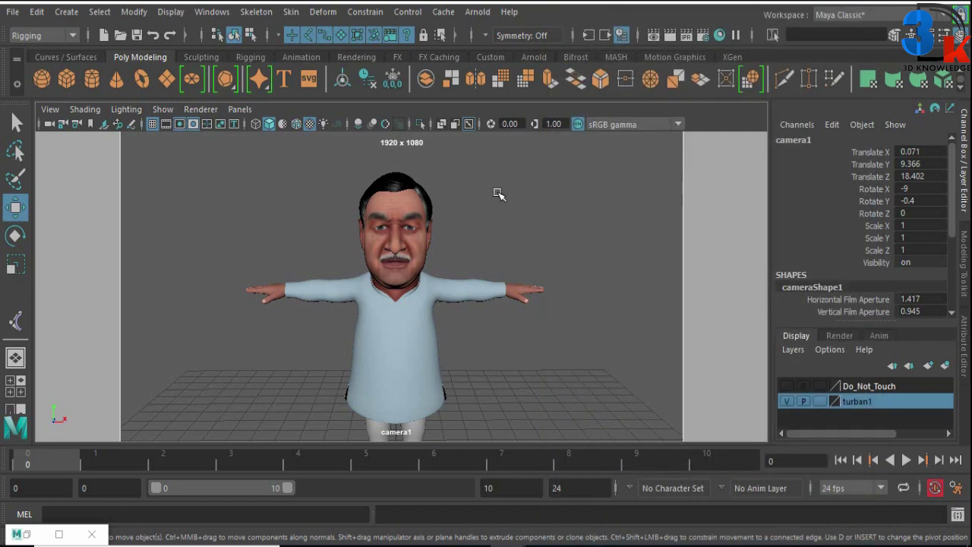
left_click_drag(496, 203, 495, 202, "alt")
Return to four views and orbit the perspective view to see camera1, undoing a stray move.
key("space")
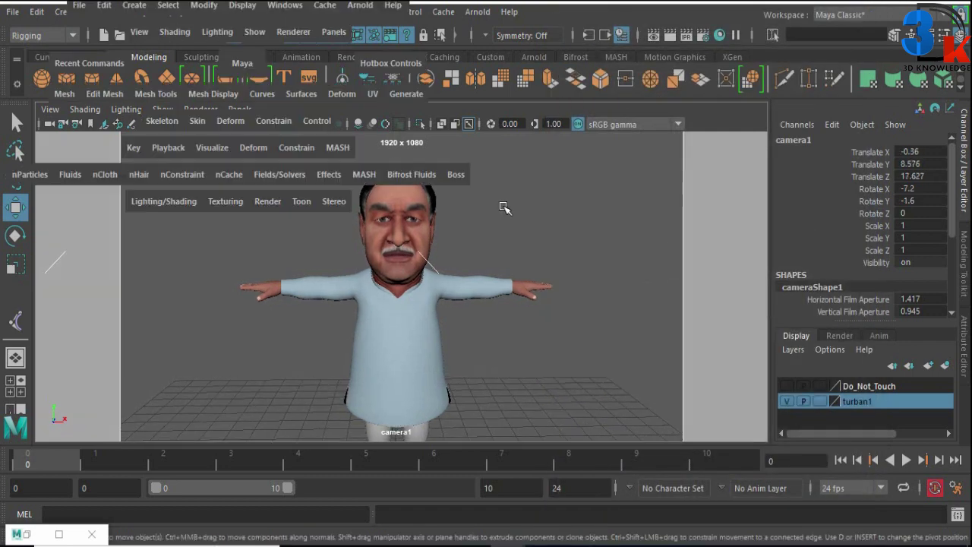
left_click_drag(586, 341, 621, 340, "alt")
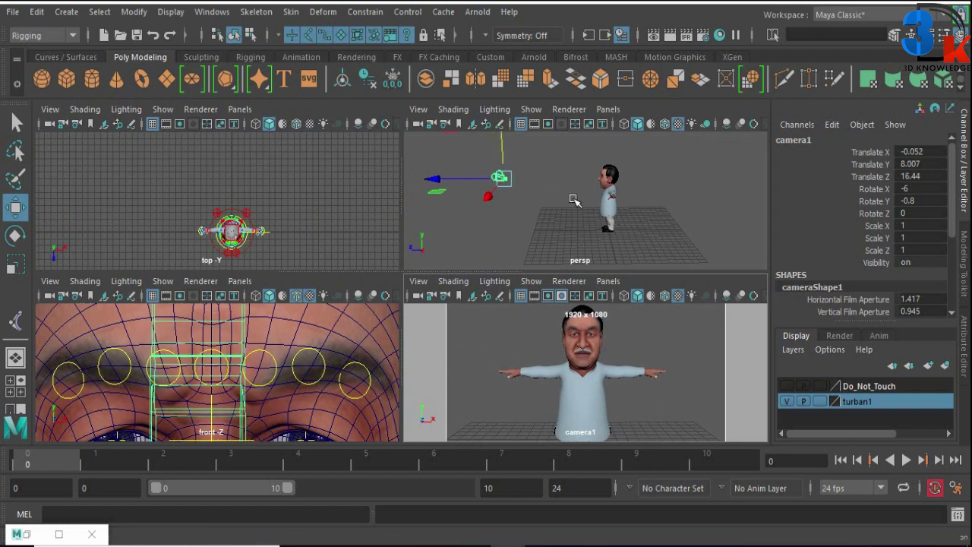
mouse_move(475, 210)
left_mouse_down("alt")
mouse_move(509, 215)
mouse_move(465, 208)
mouse_move(568, 226)
mouse_move(542, 149)
left_mouse_up("alt")
key("ctrl+z")
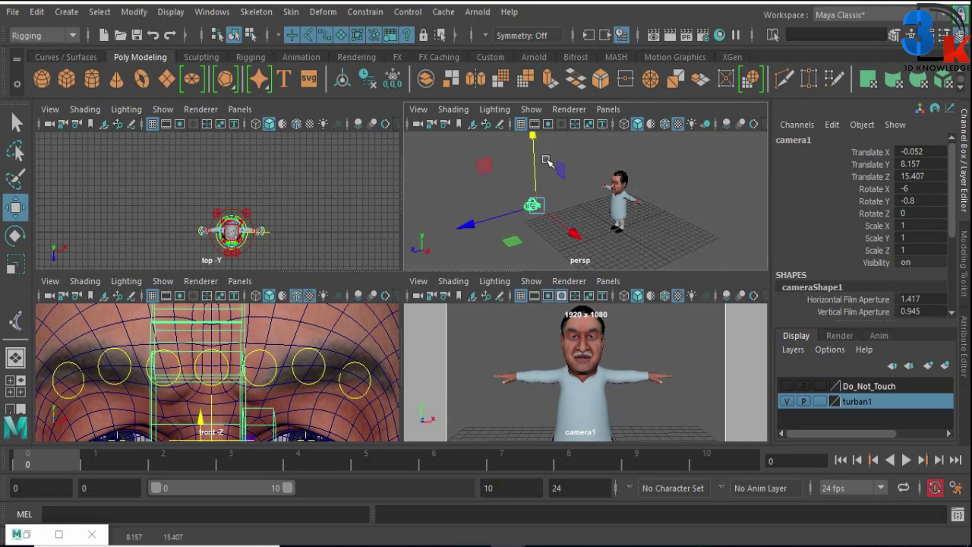
Tilt and reposition camera1 to Translate Y 8.967, Z 18.153, Rotate X -9.391; maximize the perspective view.
key("e")
left_click_drag(491, 169, 482, 185)
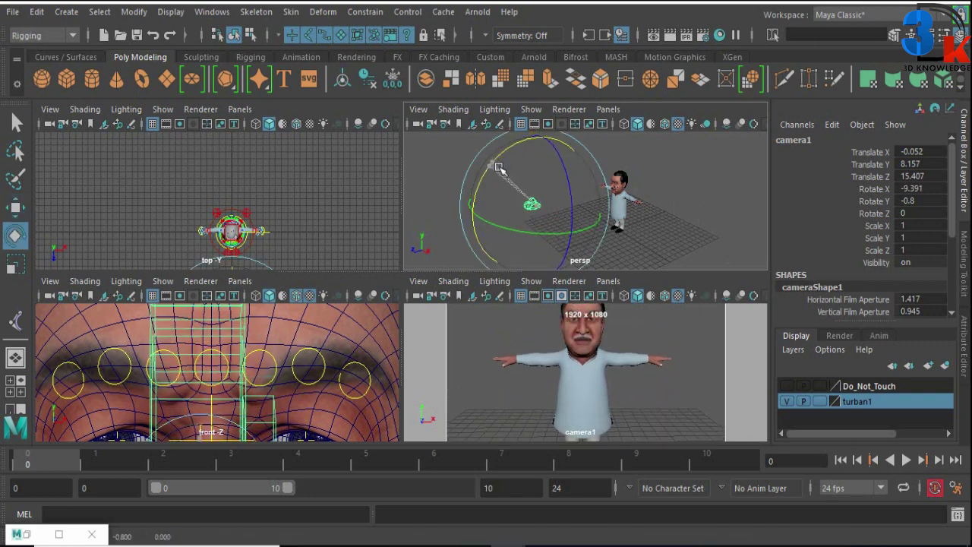
key("w")
left_click_drag(484, 221, 516, 142)
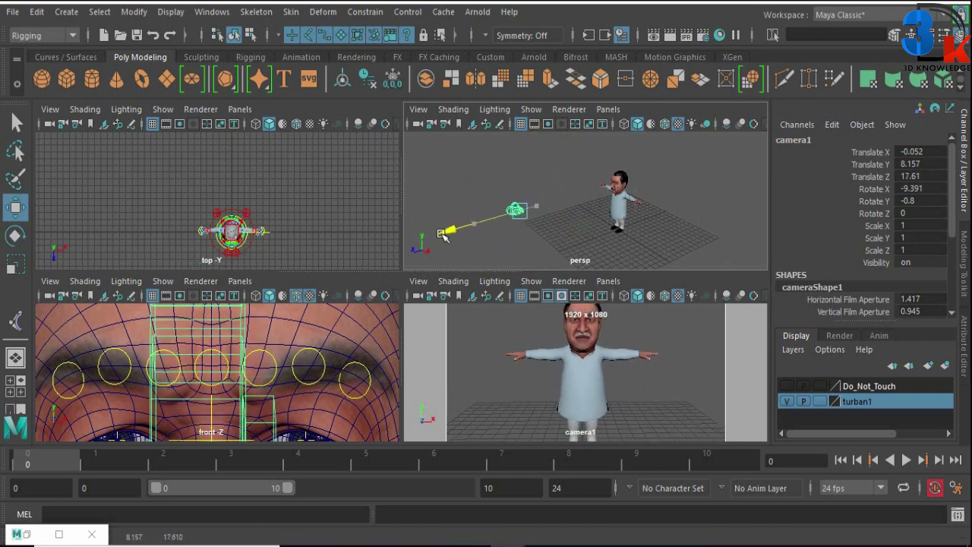
left_click_drag(514, 199, 515, 182)
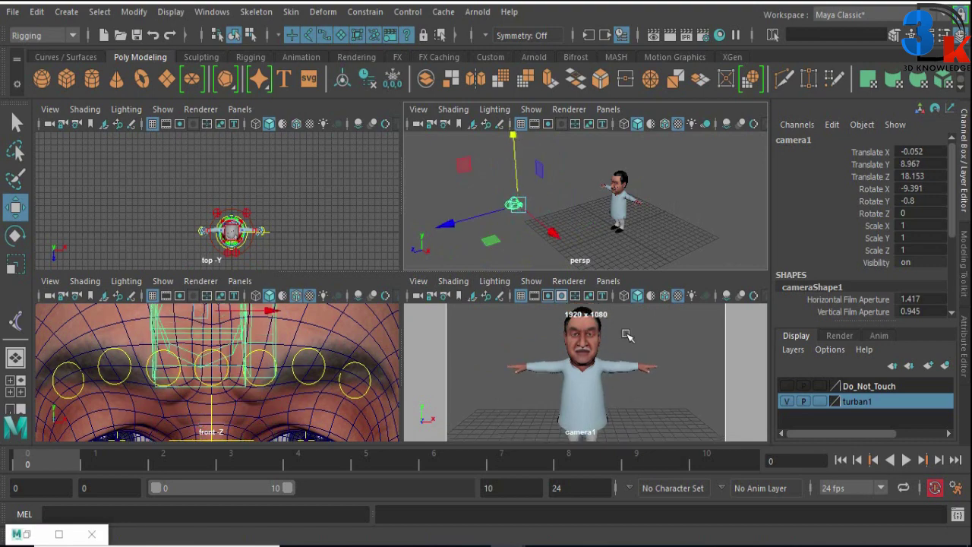
key("space")
key("space")
key("space")
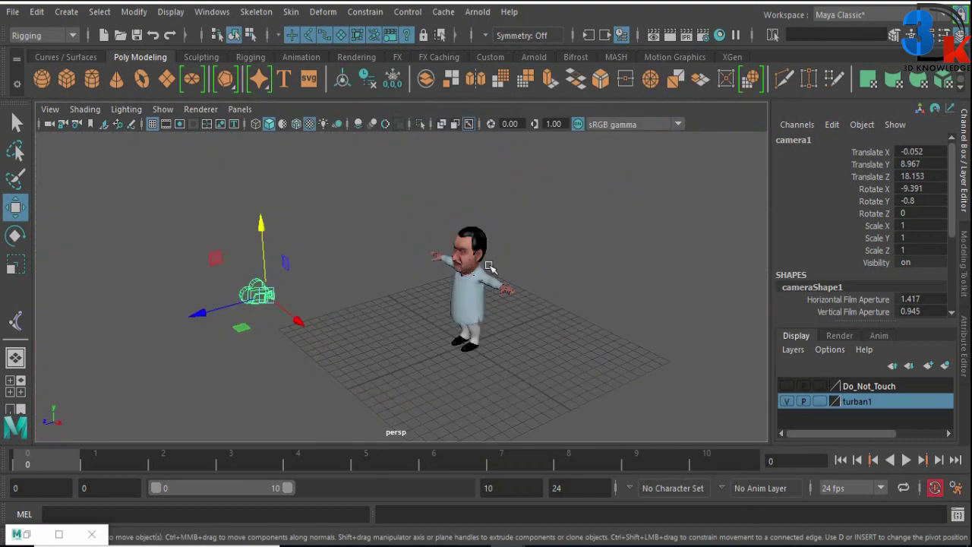
Fine-tune camera1's position and tilt, then keyframe it at frame 0.
left_click_drag(201, 298, 194, 300)
key("e")
left_click_drag(228, 246, 217, 243)
key("w")
key("space")
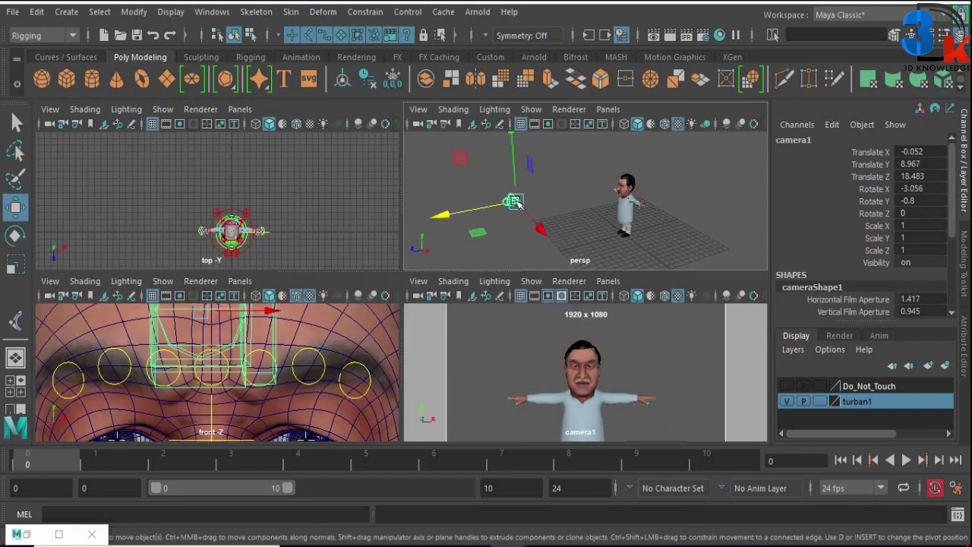
left_click(516, 156)
key("ctrl+z")
left_click_drag(520, 157, 523, 162)
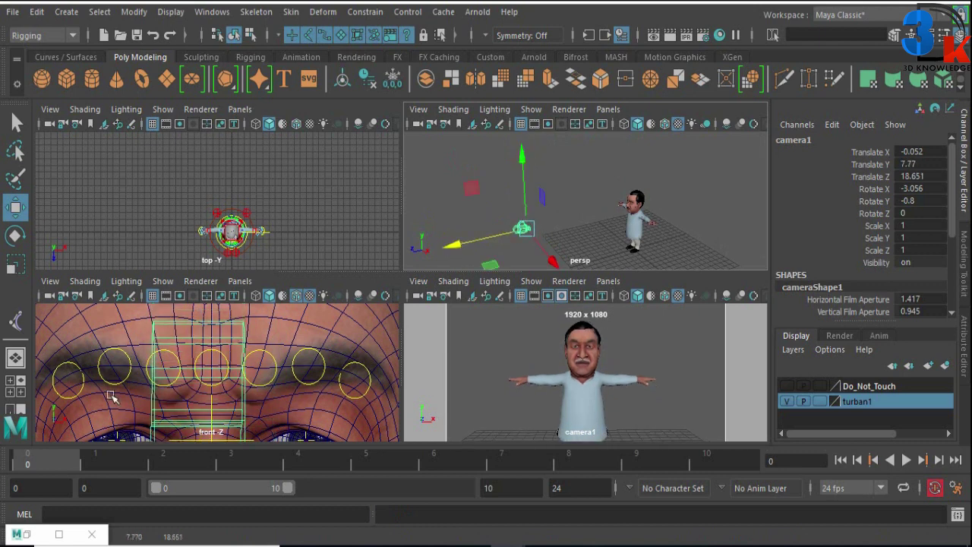
key("alt+v")
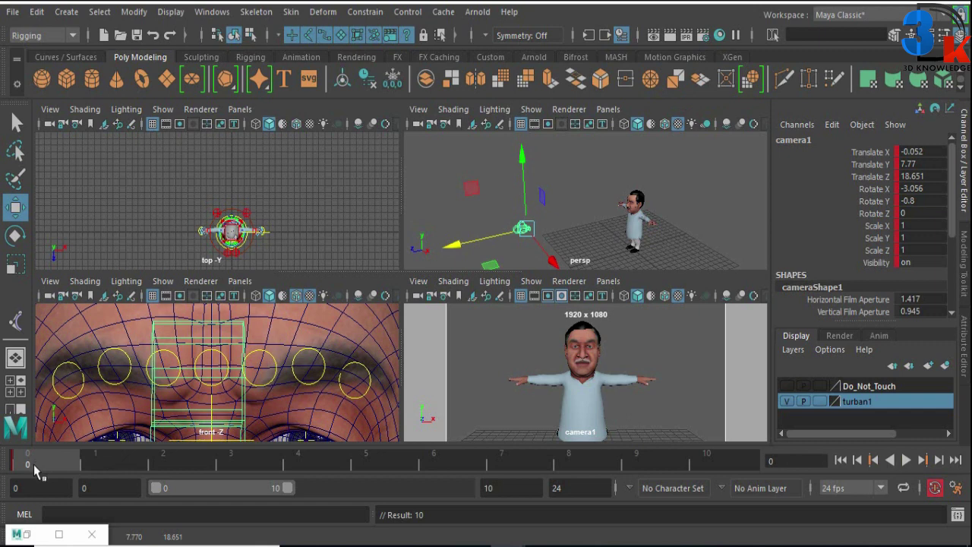
At frame 10, push camera1 in to Translate Z 12.115, Y 8.069, Rotate X -3.056 and key it.
left_click_drag(33, 464, 742, 466)
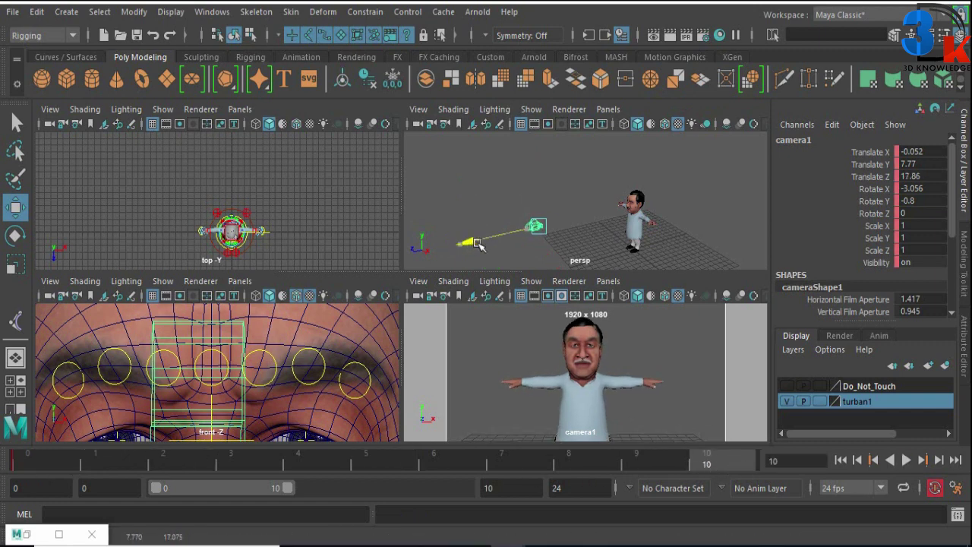
left_click_drag(478, 245, 507, 239)
left_click_drag(566, 156, 566, 143)
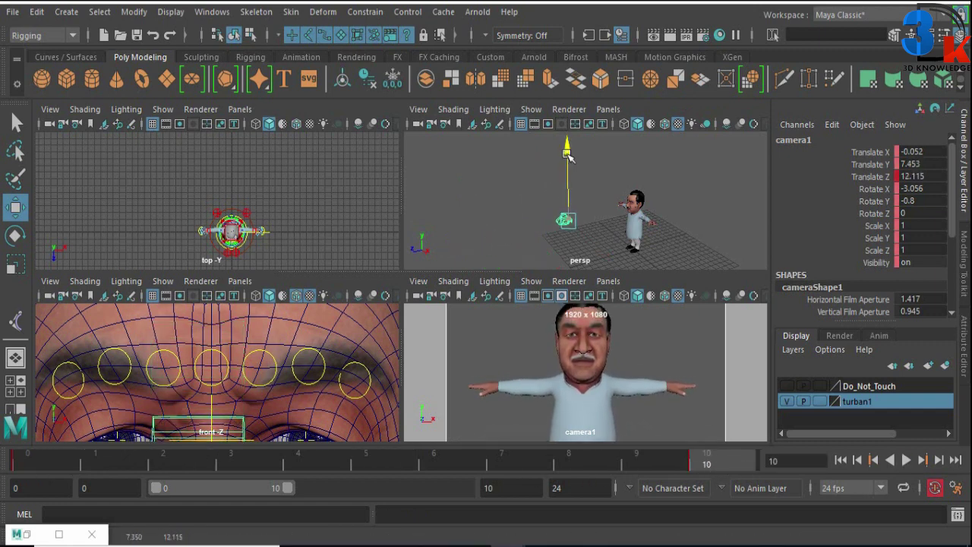
key("space")
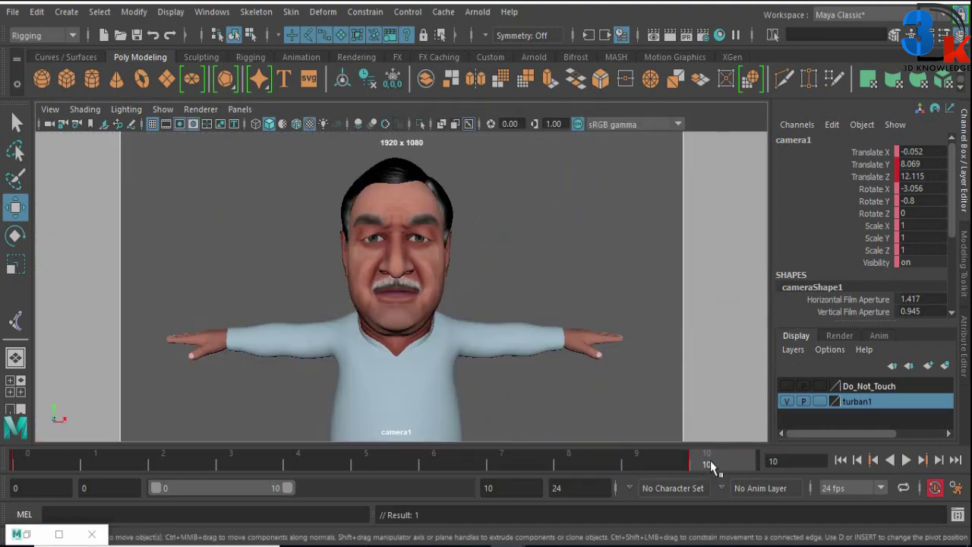
Scrub and play back the push-in from Z 18.651 to 12.115, stopping at frame 0 with persp maximized.
left_click_drag(712, 468, 77, 475)
key("alt+v")
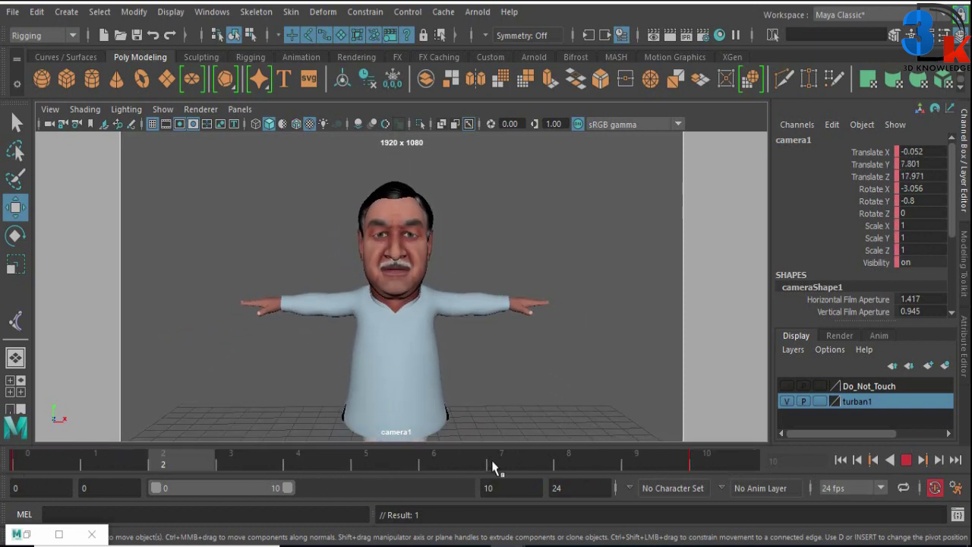
key("Escape")
key("space")
key("space")
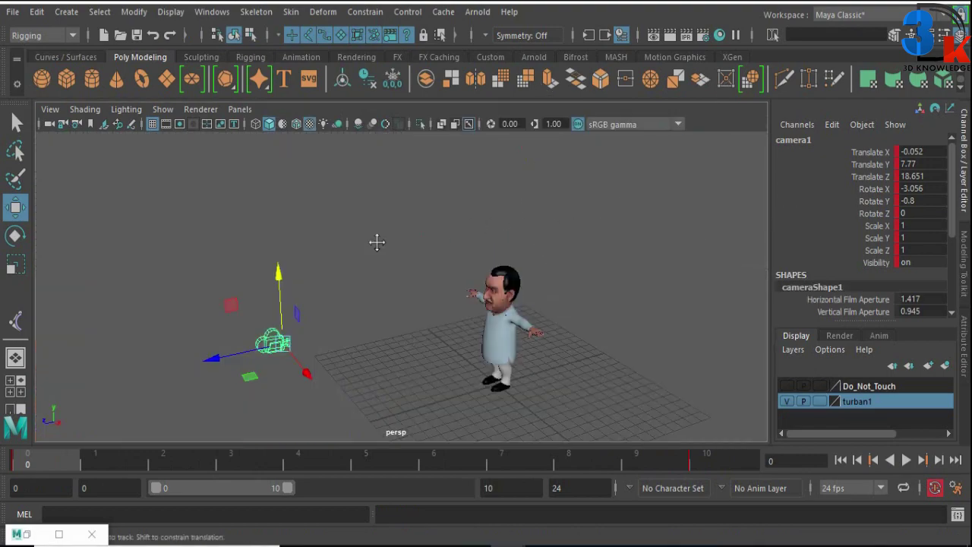